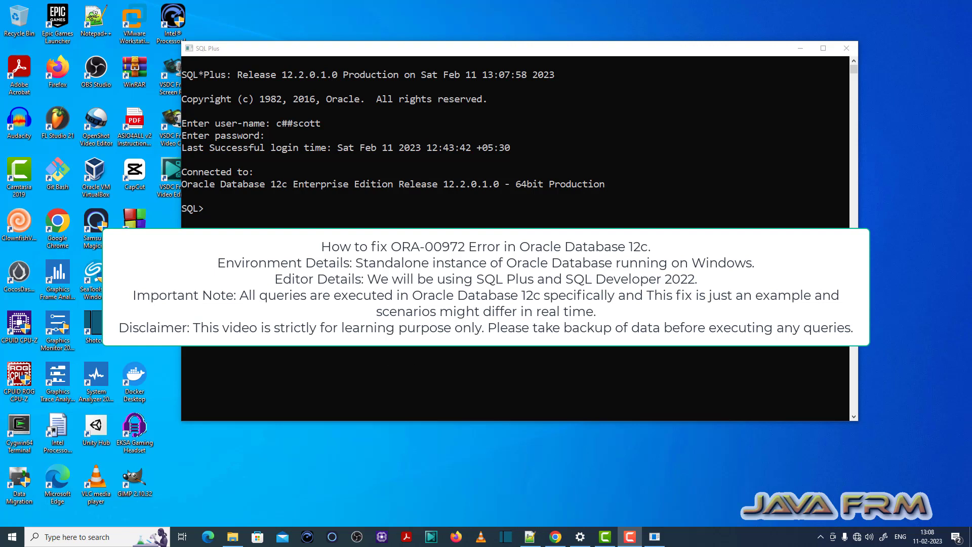
# Focus the console and enter the create table tempotable statement with an overlong varchar2(10) column name
pyautogui.click(440, 384)
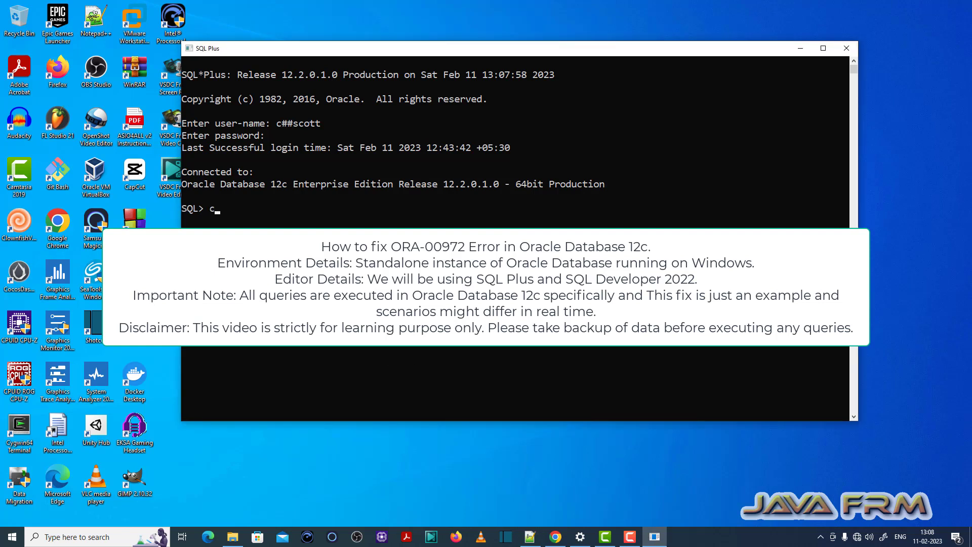
pyautogui.write('create')
pyautogui.write(' t')
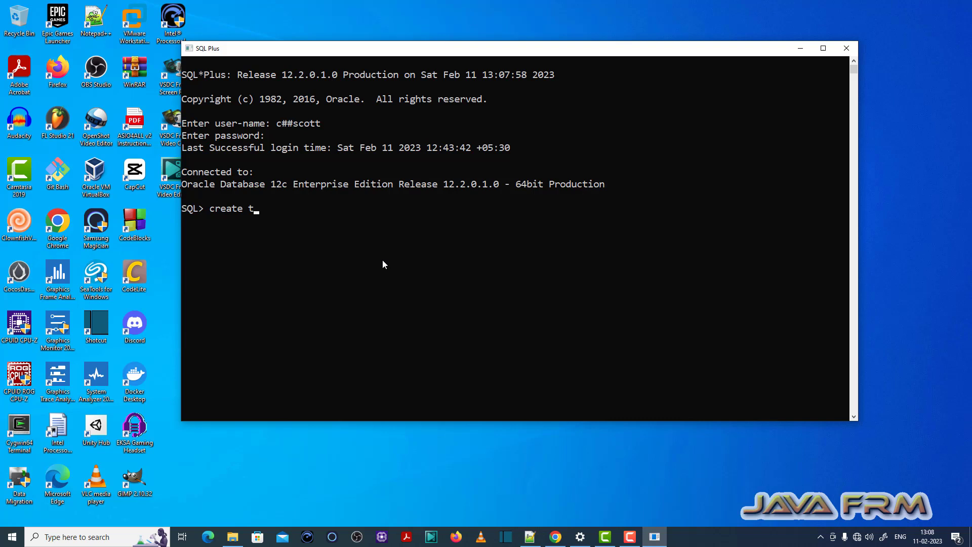
pyautogui.write('able temp')
pyautogui.write('otable ')
pyautogui.write('(')
pyautogui.write('dfafldsdfjsdlfksdflksflksdjflksdj')
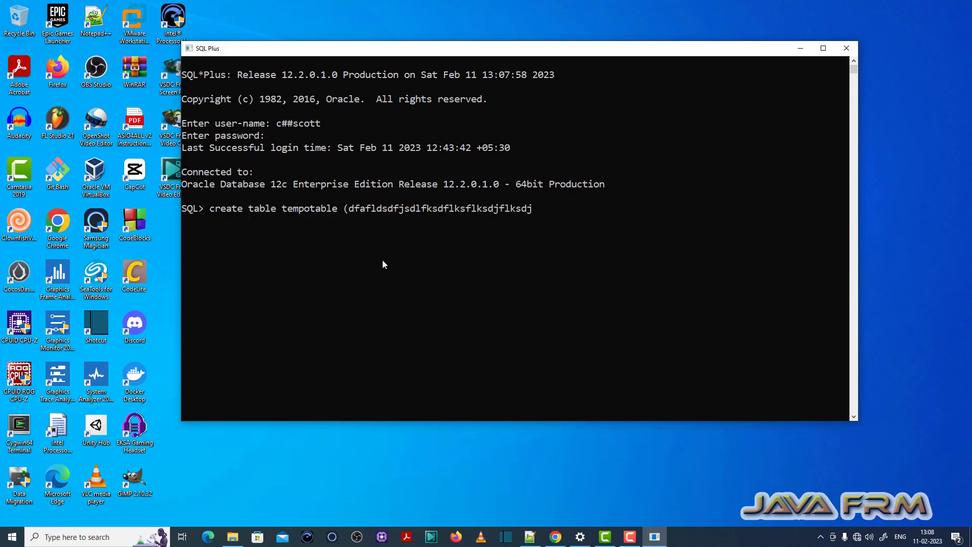
pyautogui.write('flksdjflksaflksdjflksdaflksflksjdflkjsdflsdjflksdfkljsdjsfklsd')
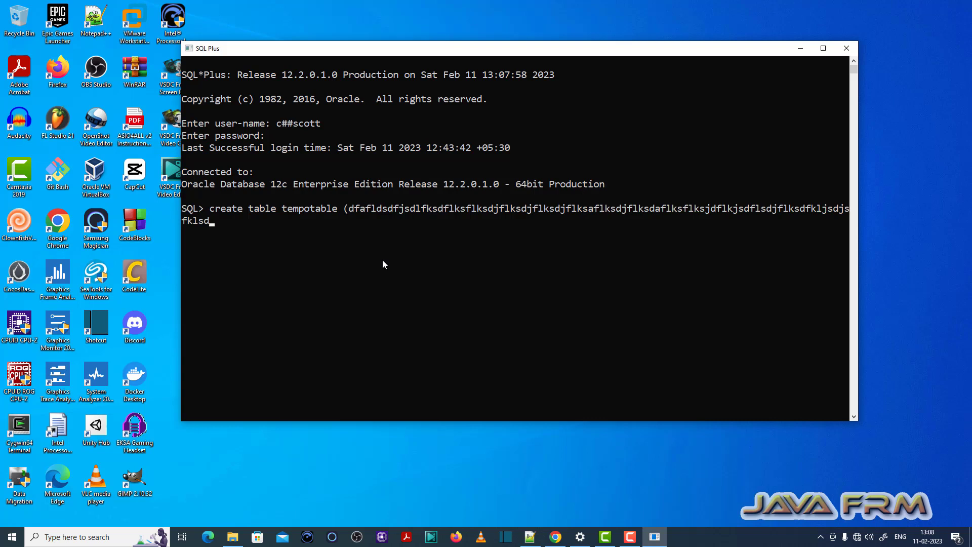
pyautogui.write('fjlskdfjslkfjslkfjsdlkfjsdlkfjsladkfjsldkfsdlkafjslkdfjsdfslkadfjsflks')
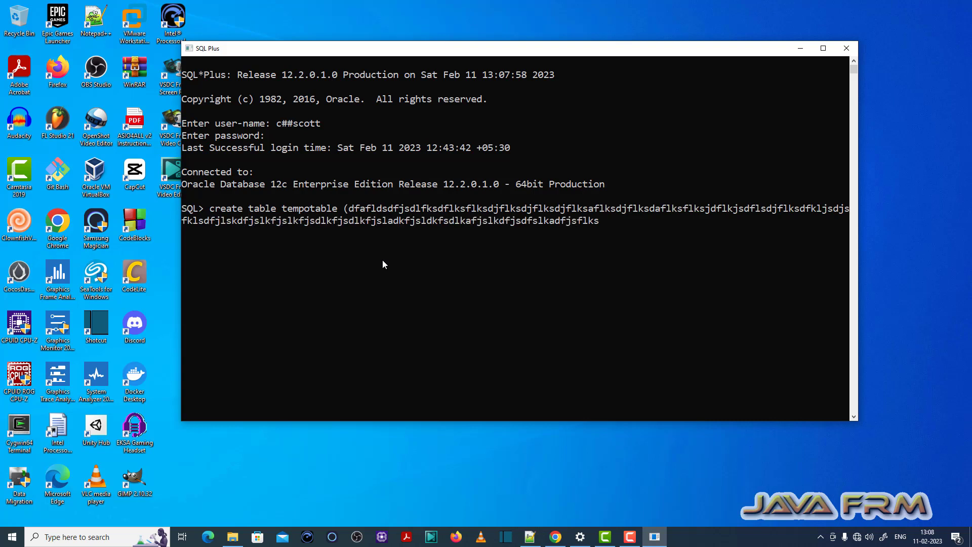
pyautogui.write('jsdl;fkjsdflk')
pyautogui.press('BackSpace')
pyautogui.press('BackSpace')
pyautogui.press('BackSpace')
pyautogui.write('dsflsjfksfj ')
pyautogui.write('varchar')
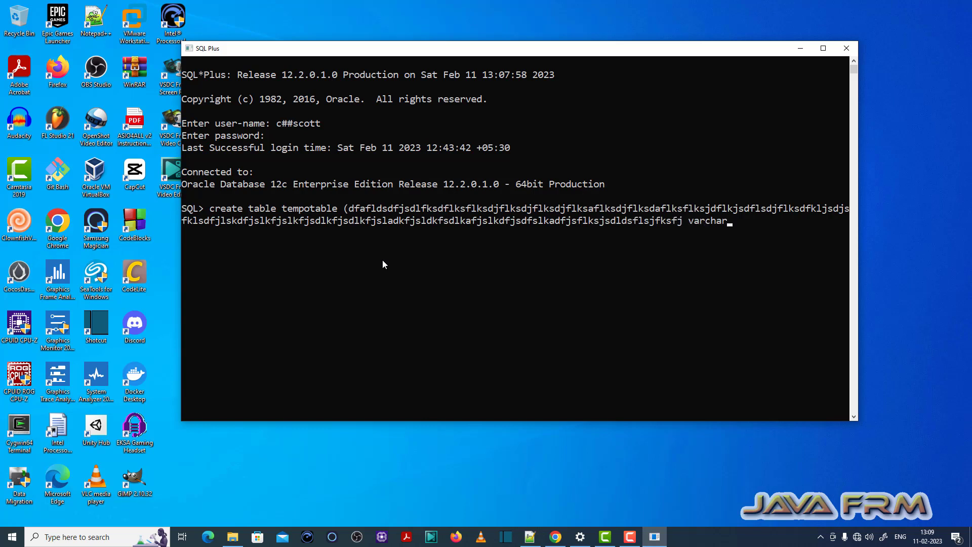
pyautogui.write('2(1')
pyautogui.write('0))')
pyautogui.write(';')
# Run the statement, get ORA-00972 identifier is too long, and select the failed command text
pyautogui.press('Return')
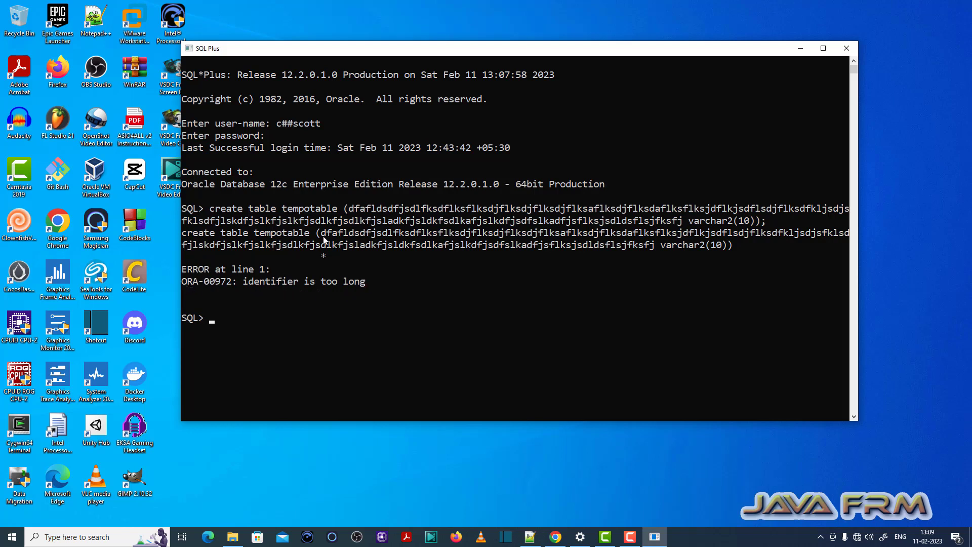
pyautogui.moveTo(320, 232)
pyautogui.mouseDown()
pyautogui.moveTo(340, 246)
pyautogui.moveTo(655, 247)
pyautogui.mouseUp()
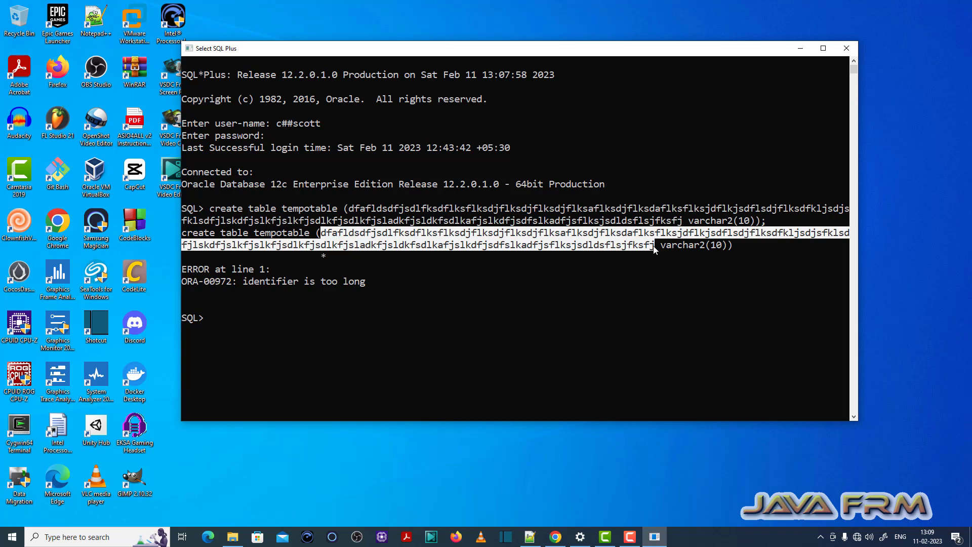
pyautogui.click(361, 316)
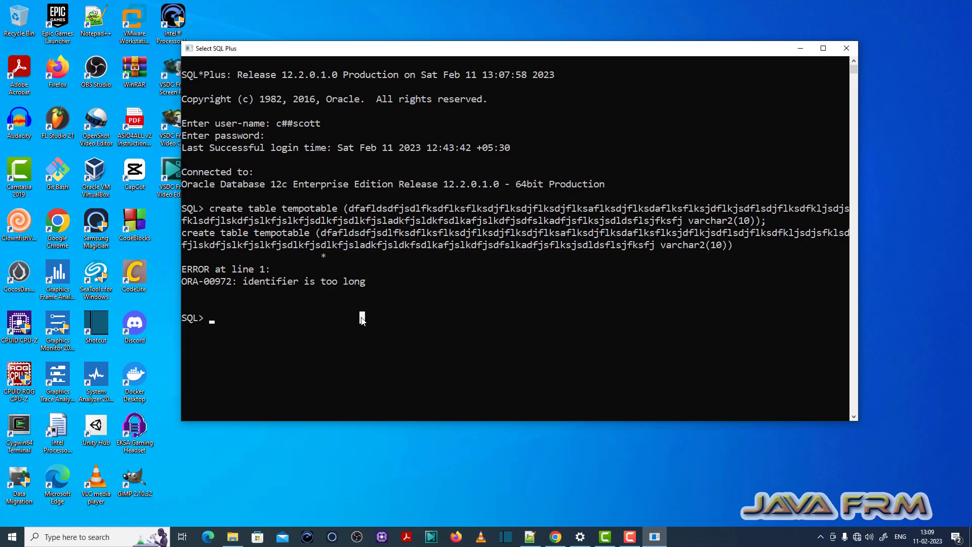
# Paste the command back, rename the column to simplecolumnname, and run it to get 'Table created.'
pyautogui.rightClick(362, 317)
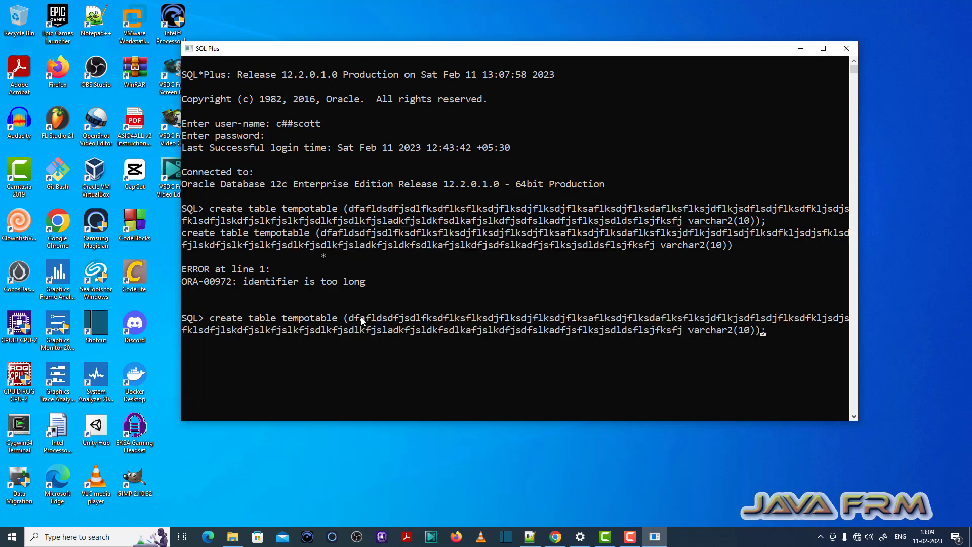
pyautogui.press('Left')
pyautogui.press('Left')
pyautogui.press('Left')
pyautogui.press('BackSpace')
pyautogui.press('BackSpace')
pyautogui.press('BackSpace')
pyautogui.press('BackSpace')
pyautogui.press('BackSpace')
pyautogui.press('BackSpace')
pyautogui.press('BackSpace')
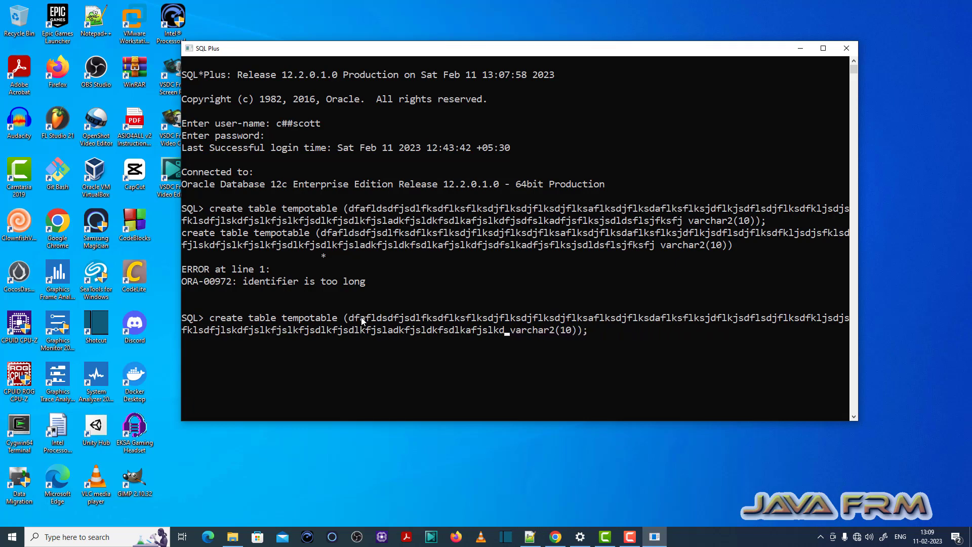
pyautogui.press('BackSpace')
pyautogui.press('BackSpace')
pyautogui.press('BackSpace')
pyautogui.press('BackSpace')
pyautogui.press('BackSpace')
pyautogui.press('BackSpace')
pyautogui.press('BackSpace')
pyautogui.press('BackSpace')
pyautogui.press('BackSpace')
pyautogui.press('BackSpace')
pyautogui.press('BackSpace')
pyautogui.press('BackSpace')
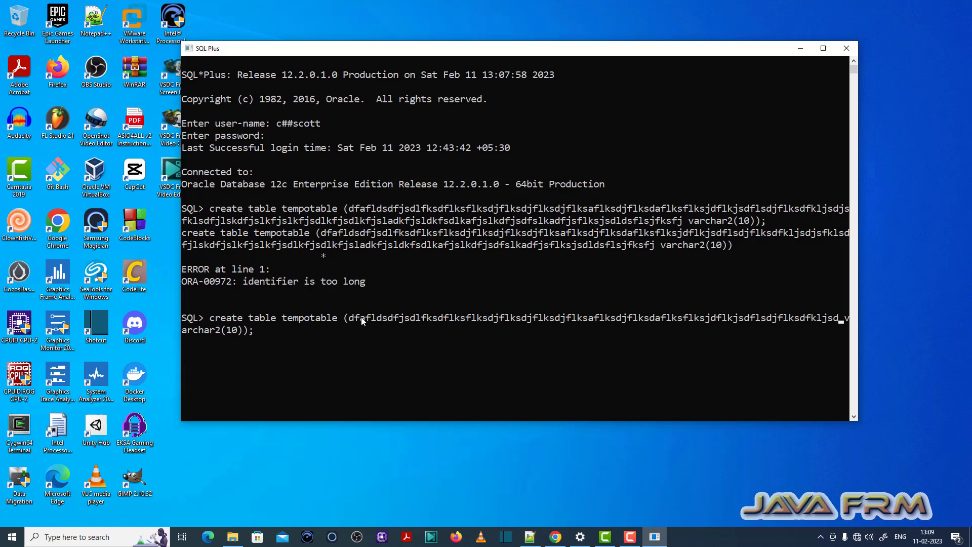
pyautogui.press('BackSpace')
pyautogui.press('BackSpace')
pyautogui.press('BackSpace')
pyautogui.press('BackSpace')
pyautogui.press('BackSpace')
pyautogui.press('BackSpace')
pyautogui.press('BackSpace')
pyautogui.press('BackSpace')
pyautogui.press('BackSpace')
pyautogui.press('BackSpace')
pyautogui.press('BackSpace')
pyautogui.press('BackSpace')
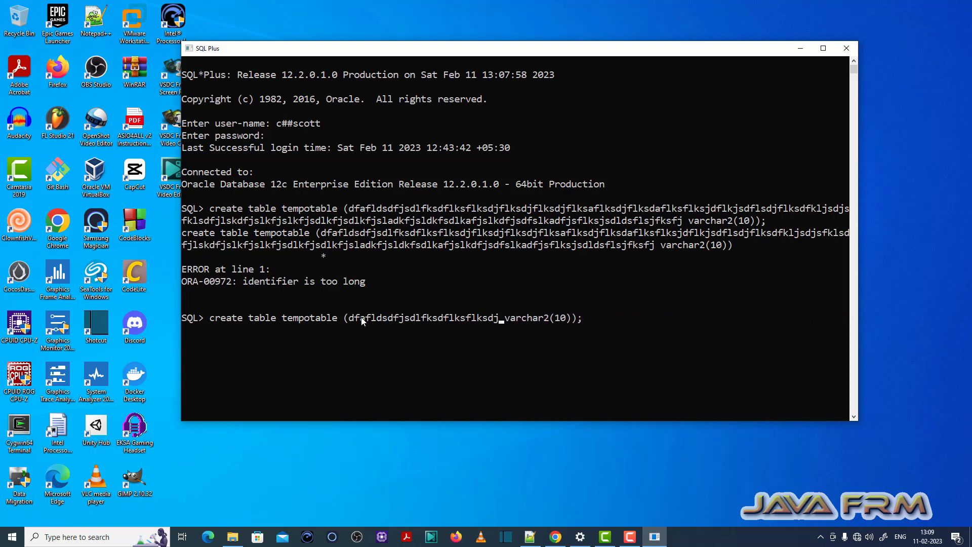
pyautogui.press('BackSpace')
pyautogui.press('BackSpace')
pyautogui.press('BackSpace')
pyautogui.press('BackSpace')
pyautogui.press('BackSpace')
pyautogui.press('BackSpace')
pyautogui.press('BackSpace')
pyautogui.press('BackSpace')
pyautogui.press('BackSpace')
pyautogui.press('BackSpace')
pyautogui.press('BackSpace')
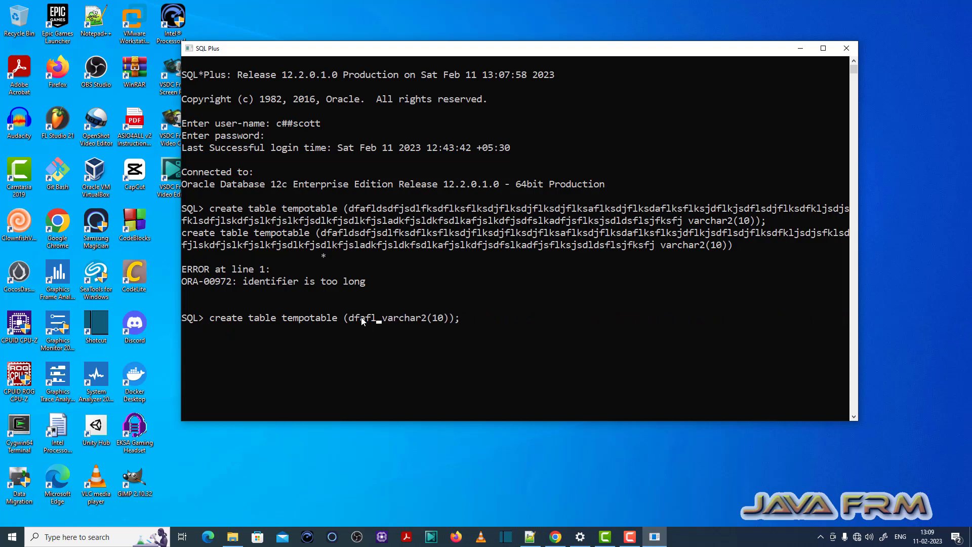
pyautogui.press('BackSpace')
pyautogui.press('BackSpace')
pyautogui.press('BackSpace')
pyautogui.press('BackSpace')
pyautogui.press('BackSpace')
pyautogui.write('si')
pyautogui.write('mplecolum')
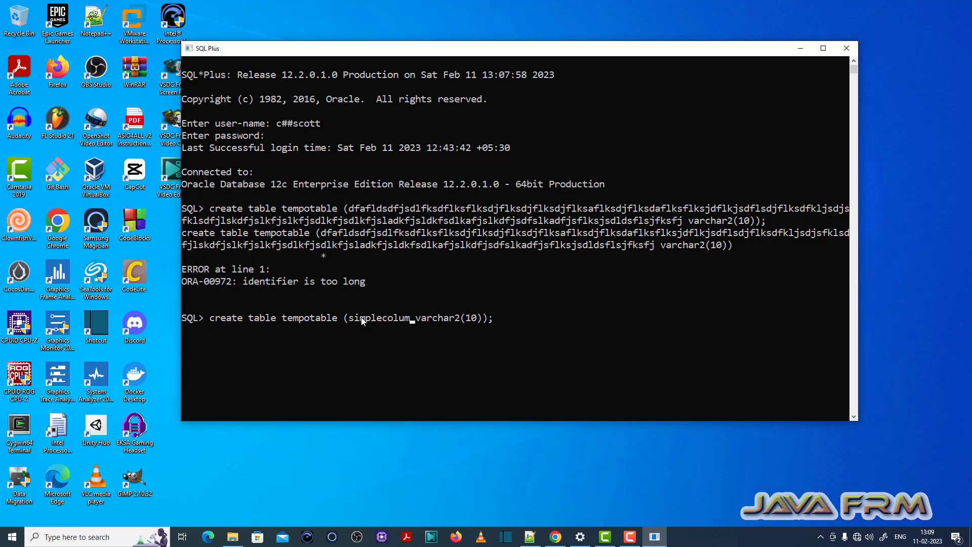
pyautogui.write('nname')
pyautogui.press('Return')
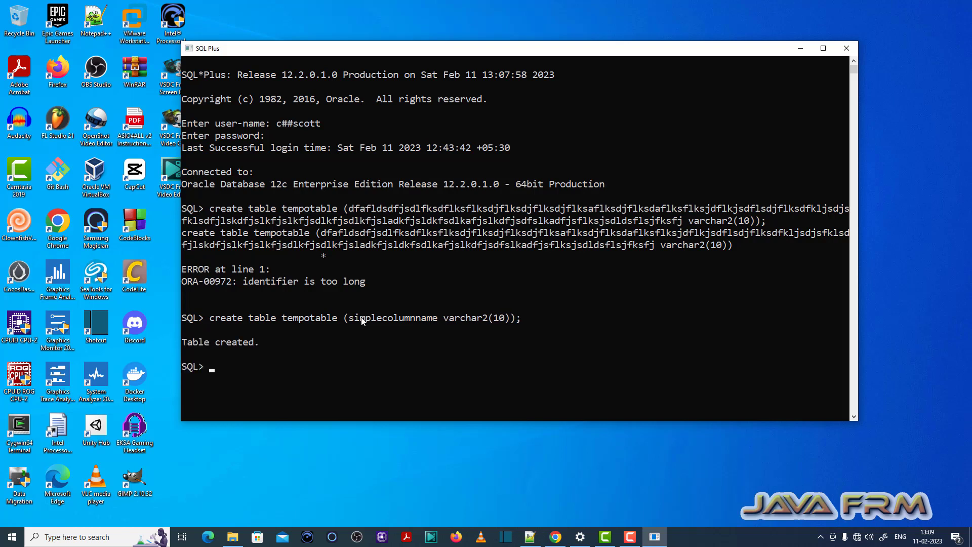